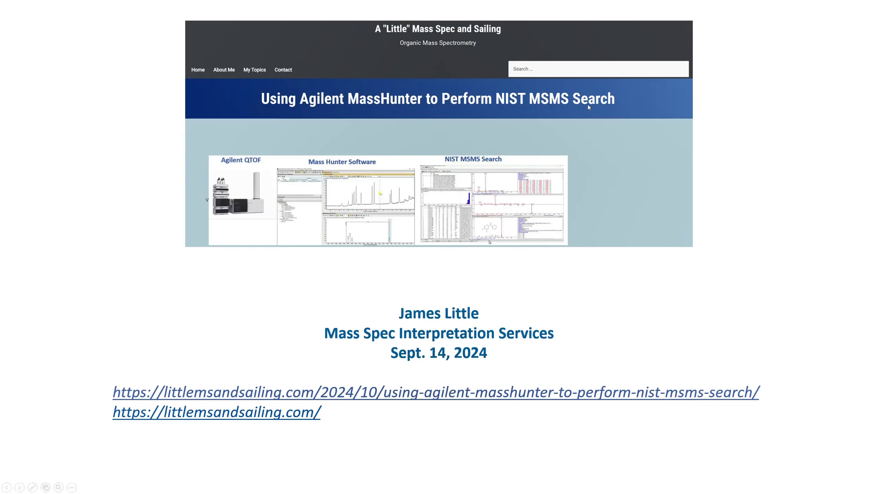
Advance the slideshow from the title slide to the Typical MS Search v.3.0 (2023) Settings slide.
{"action": "left_click", "coordinate": [489, 133]}
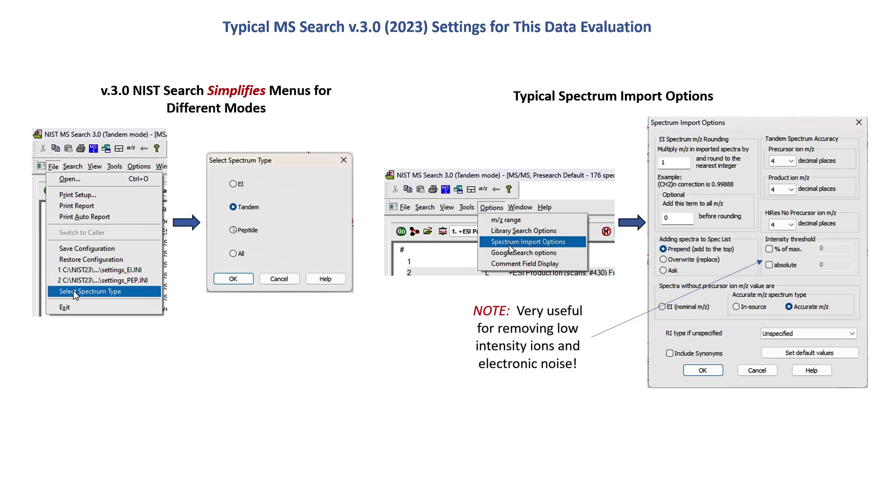
Advance the slideshow to the next slide, on library search options for this MS/MS search.
{"action": "key", "text": "Right"}
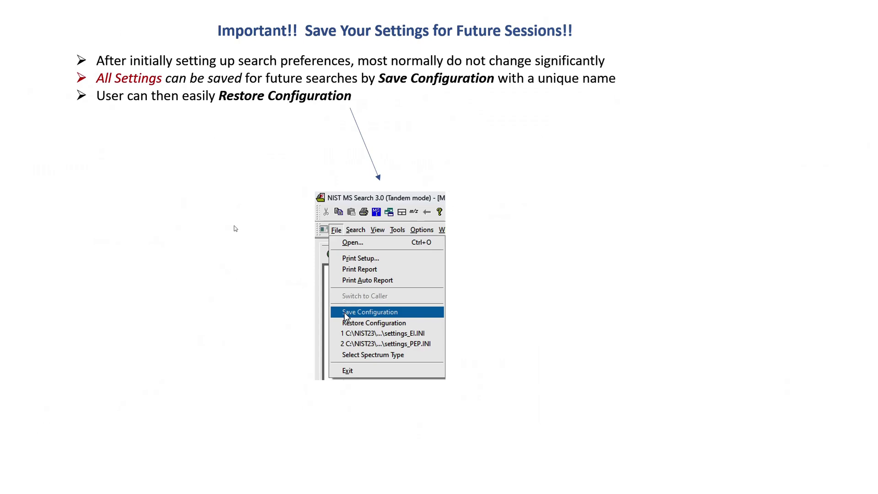
Advance the slideshow to the slide listing the libraries typically searched.
{"action": "key", "text": "Right"}
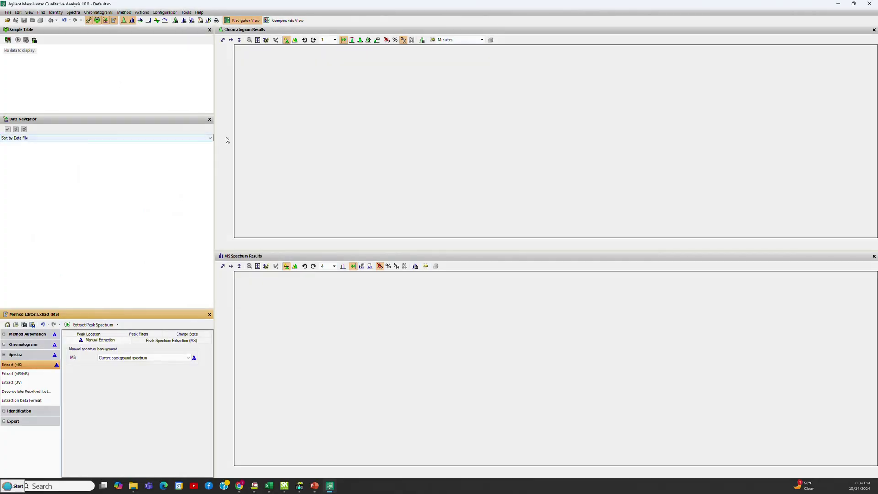
Load the Checkout_TestMix_TMSMS.d data file so its TIC chromatogram is plotted.
{"action": "left_click", "coordinate": [9, 13]}
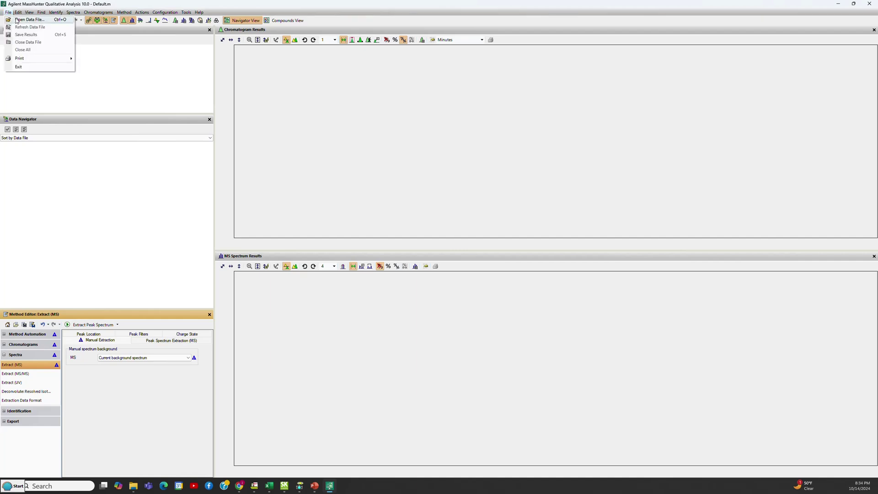
{"action": "left_click", "coordinate": [16, 21]}
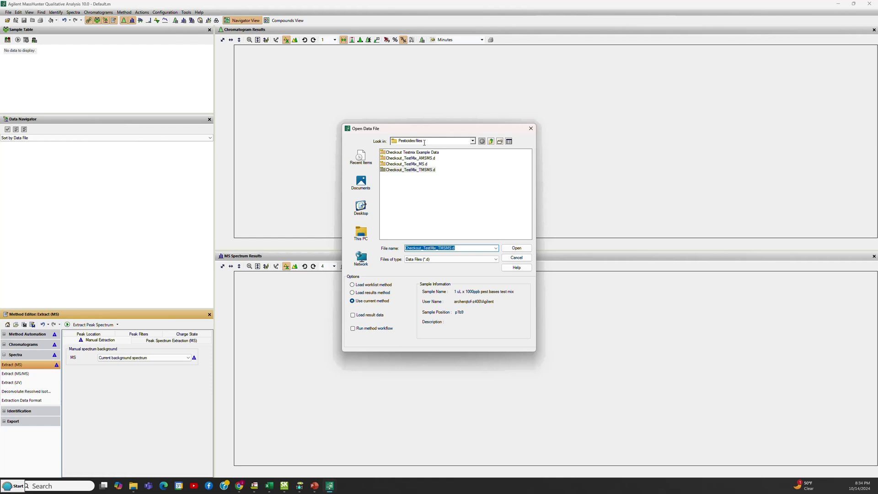
{"action": "left_click", "coordinate": [407, 172]}
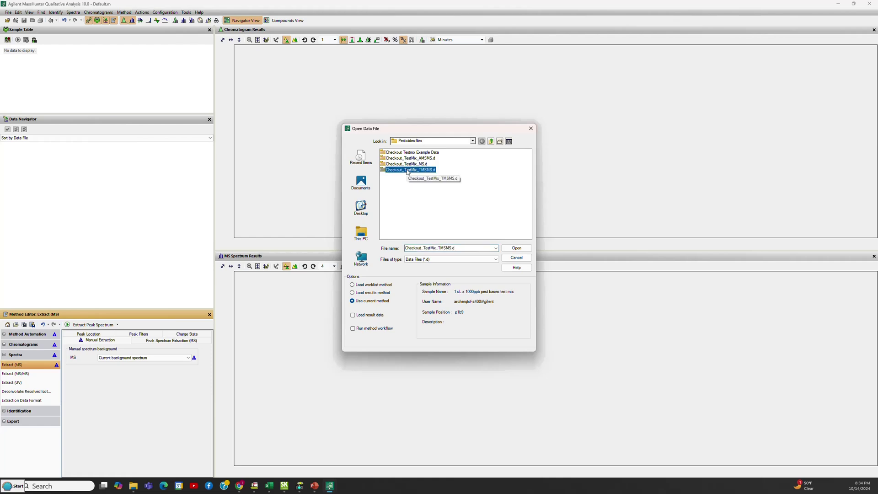
{"action": "left_click", "coordinate": [515, 249]}
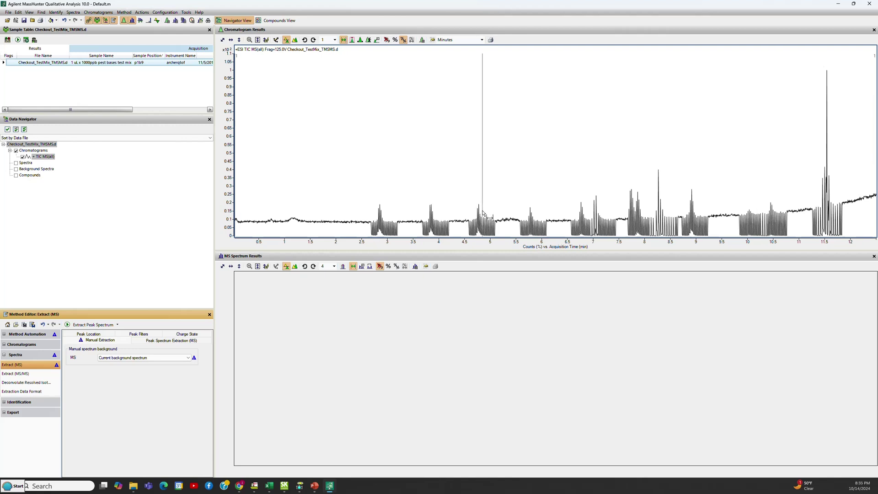
Extract a TIC Scan chromatogram with MS level set to MS.
{"action": "right_click", "coordinate": [484, 115]}
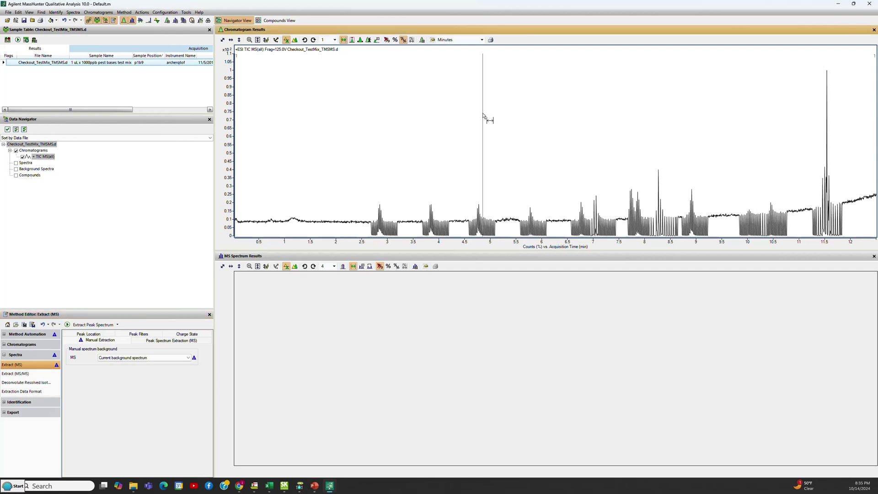
{"action": "left_click", "coordinate": [503, 142]}
{"action": "left_click", "coordinate": [463, 229]}
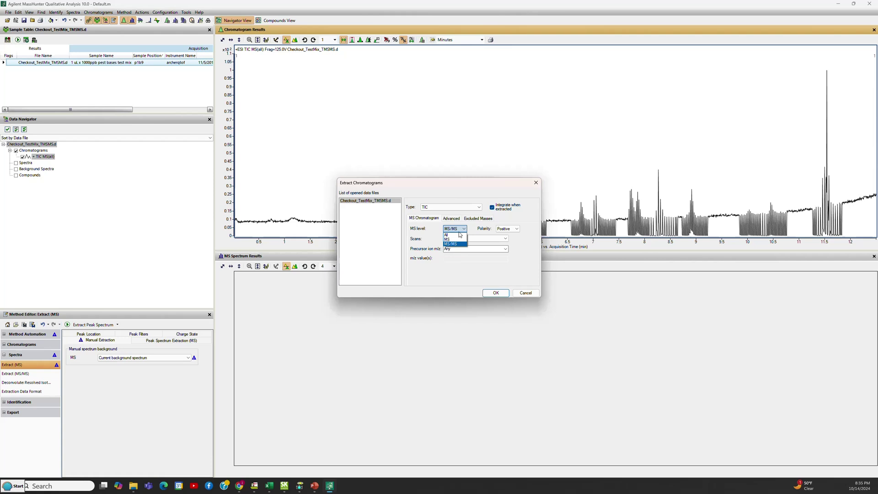
{"action": "left_click", "coordinate": [455, 240]}
{"action": "left_click", "coordinate": [497, 294]}
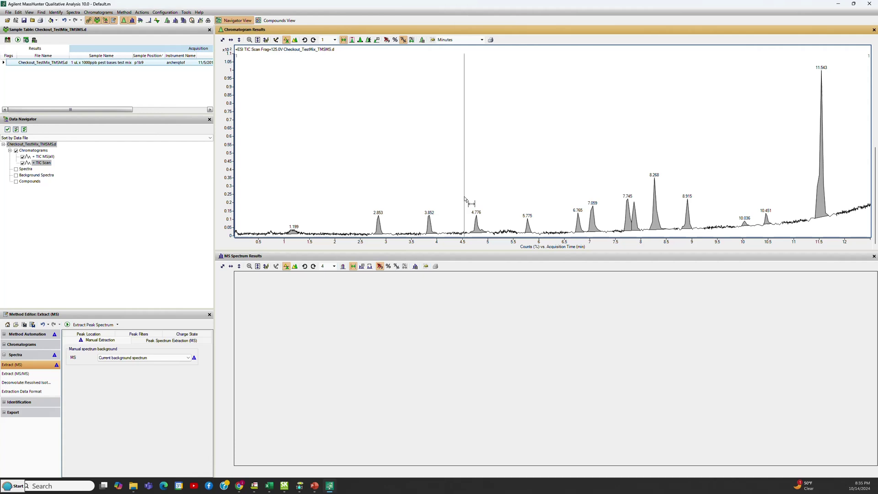
Extract a TIC Product Ion chromatogram with MS level set to MS/MS.
{"action": "right_click", "coordinate": [457, 97]}
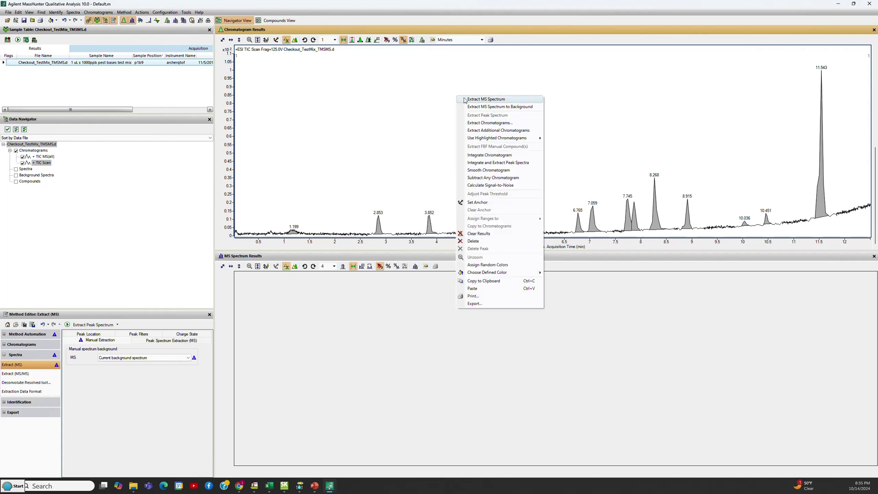
{"action": "left_click", "coordinate": [477, 123]}
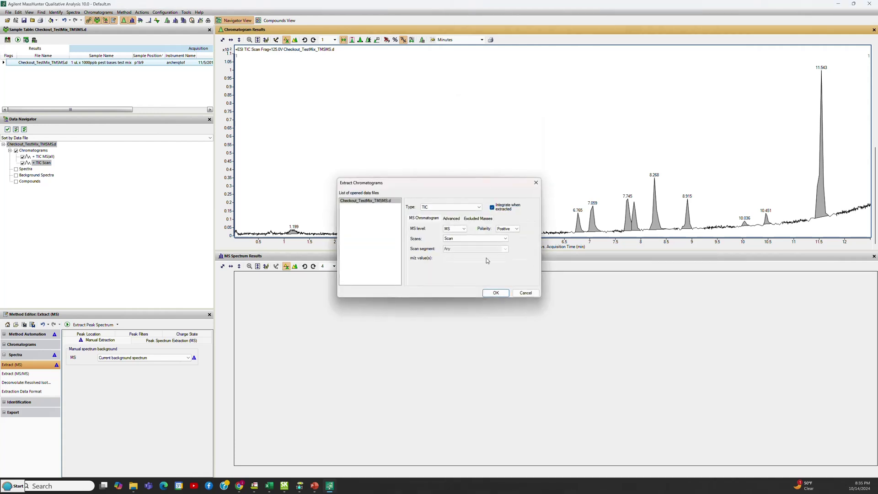
{"action": "left_click", "coordinate": [461, 228]}
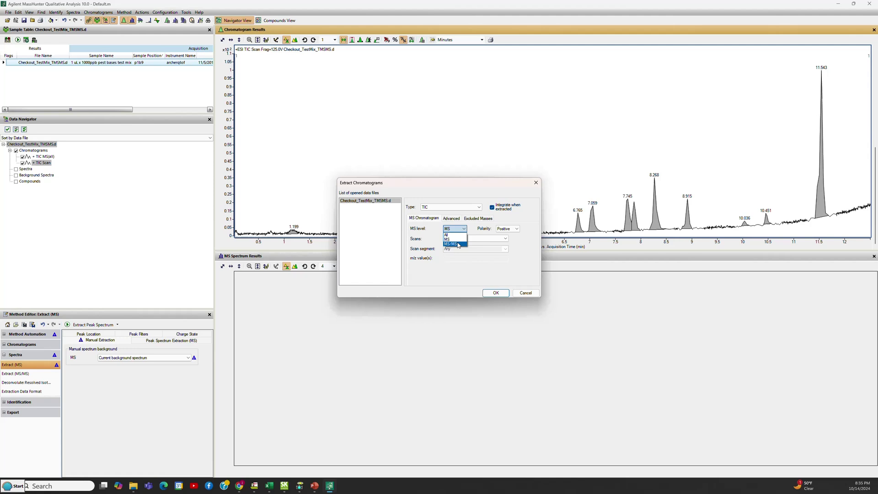
{"action": "left_click", "coordinate": [452, 244]}
{"action": "left_click", "coordinate": [495, 293]}
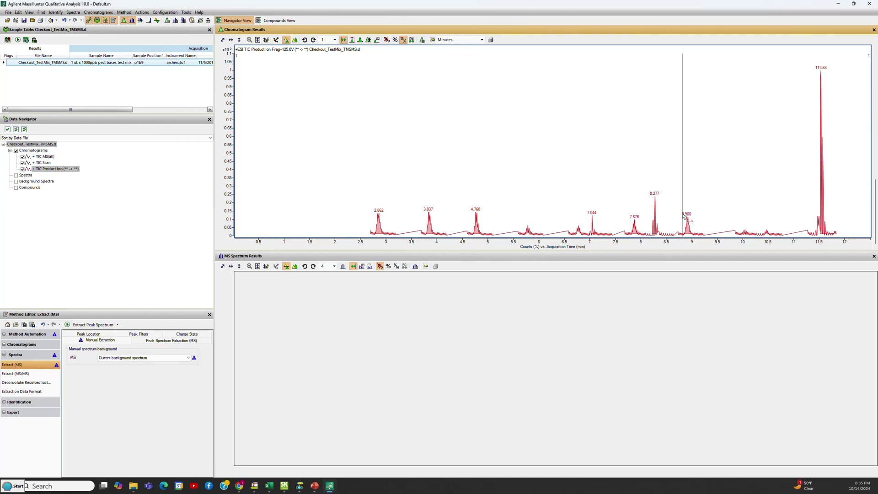
Extract the product-ion spectrum across the 8.900 min peak and search it with NIST MS Search.
{"action": "left_click_drag", "start_coordinate": [683, 227], "coordinate": [692, 227]}
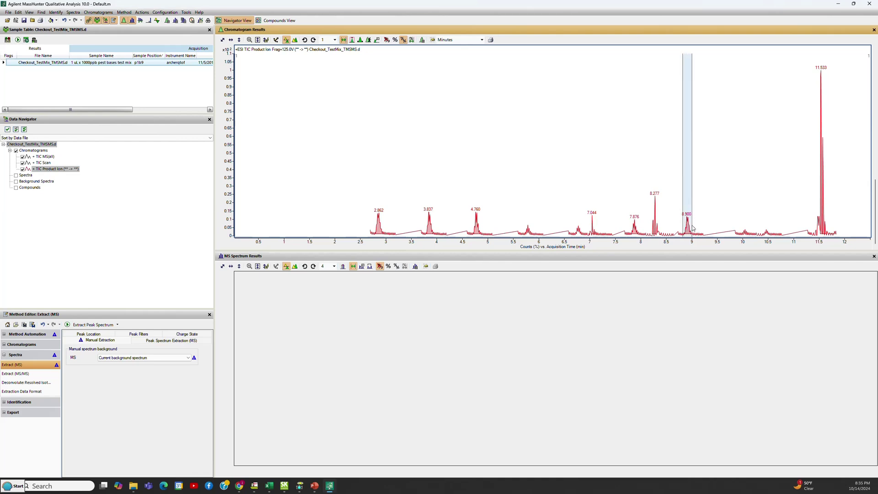
{"action": "double_click", "coordinate": [687, 133]}
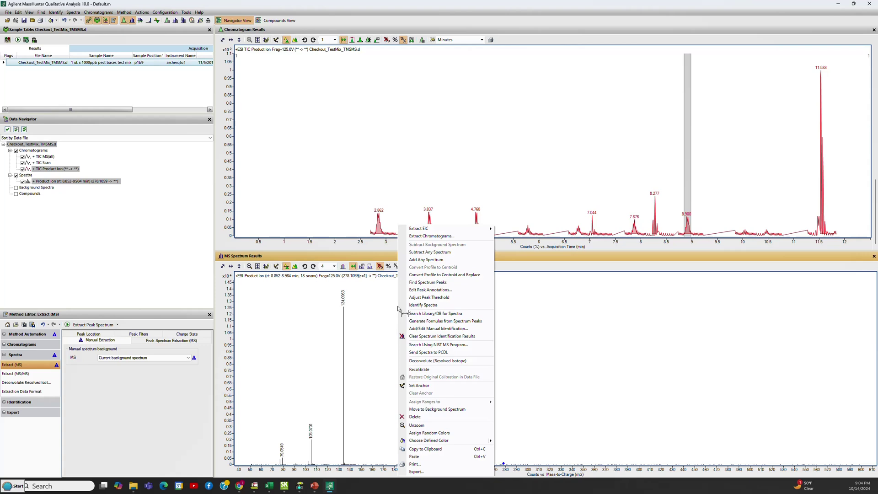
{"action": "right_click", "coordinate": [397, 310]}
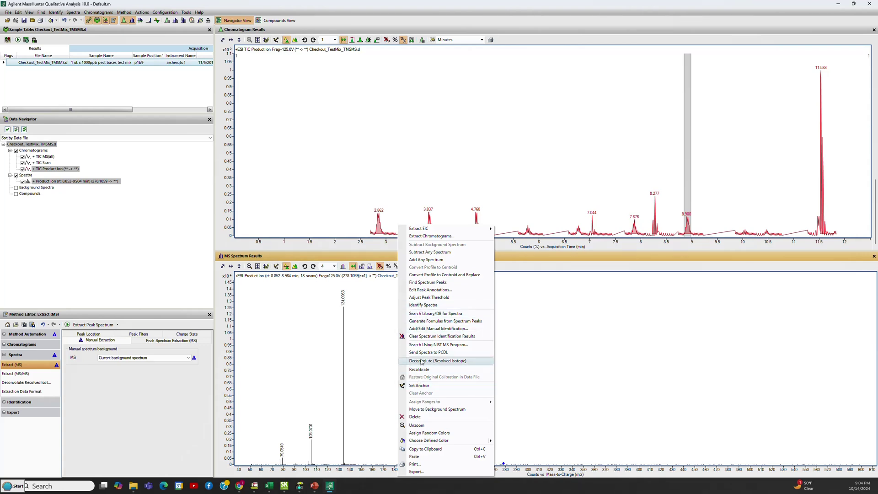
{"action": "left_click", "coordinate": [421, 345]}
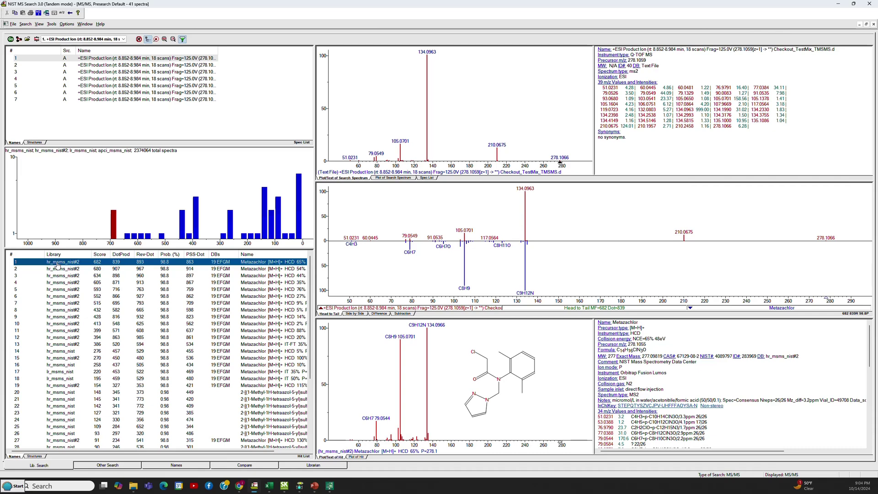
Compare lower-ranked Metazachlor hits head-to-tail, settling on the sixth hit at 27% energy.
{"action": "key", "text": "Down"}
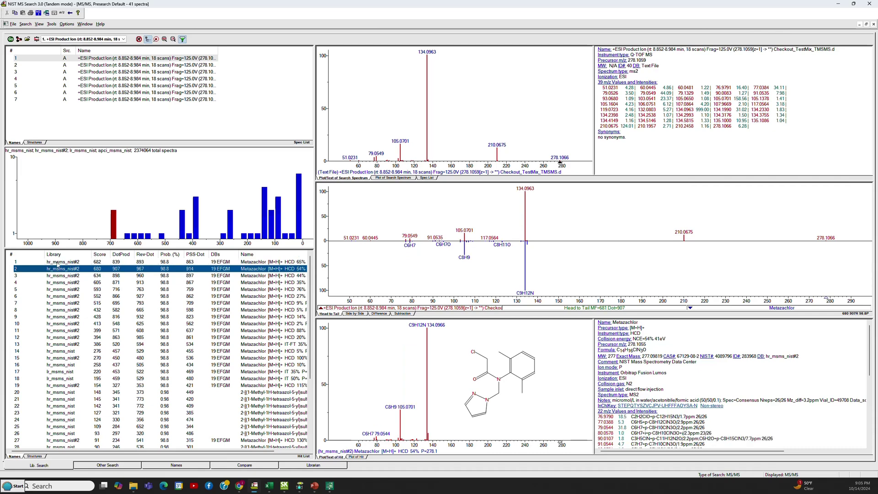
{"action": "key", "text": "Down"}
{"action": "key", "text": "Down"}
{"action": "key", "text": "Down"}
{"action": "key", "text": "Down"}
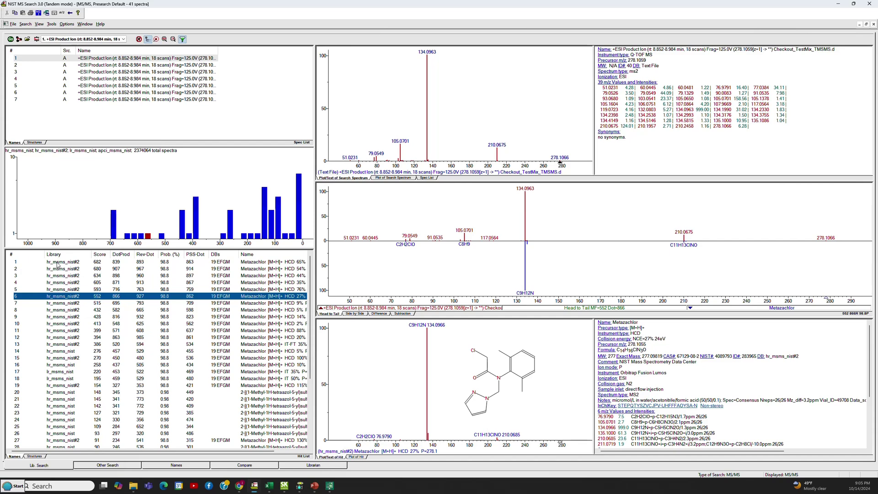
{"action": "key", "text": "Down"}
{"action": "key", "text": "Up"}
{"action": "key", "text": "Up"}
{"action": "key", "text": "Up"}
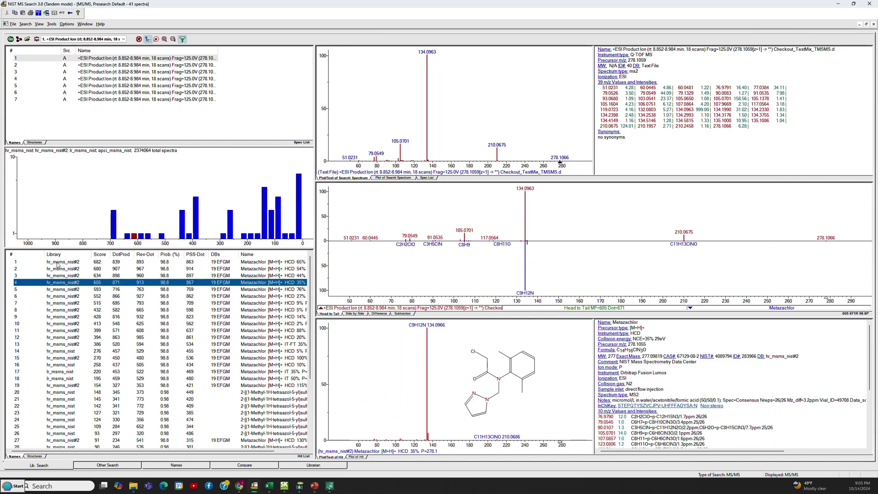
Limit the hit list to best matches, inspect hit 2, then return to Metazachlor (score 682).
{"action": "left_click", "coordinate": [156, 40]}
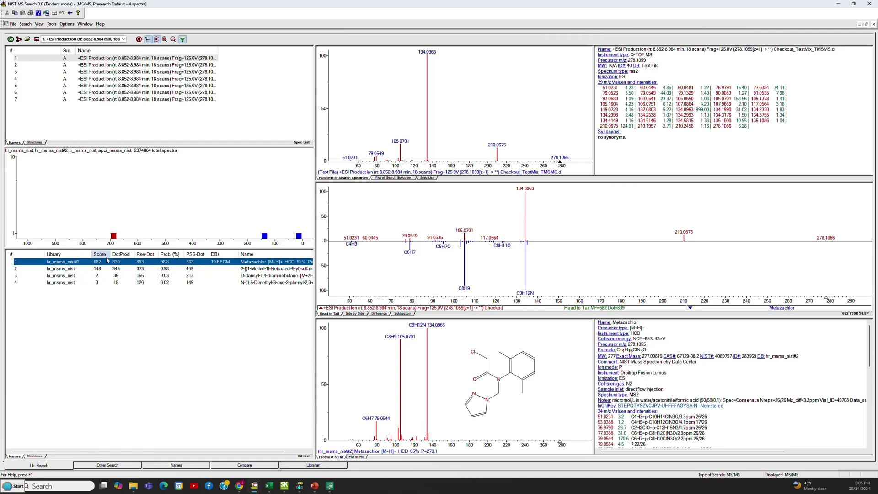
{"action": "left_click", "coordinate": [141, 270]}
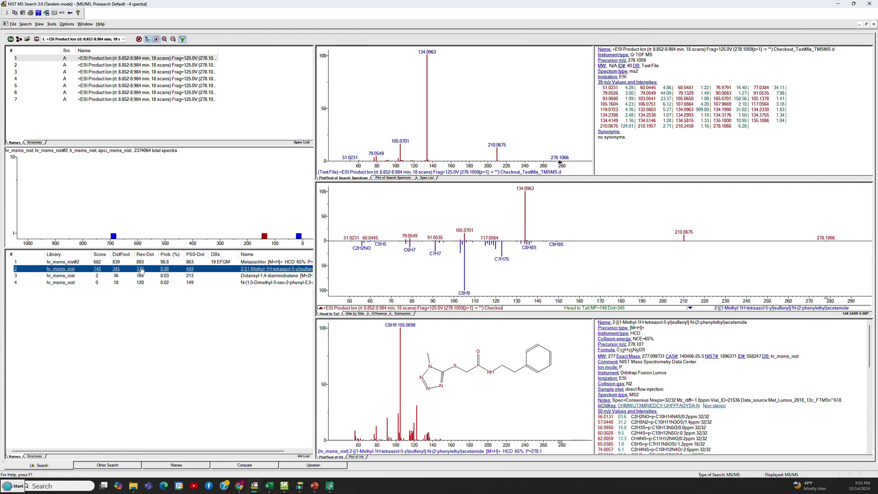
{"action": "key", "text": "Up"}
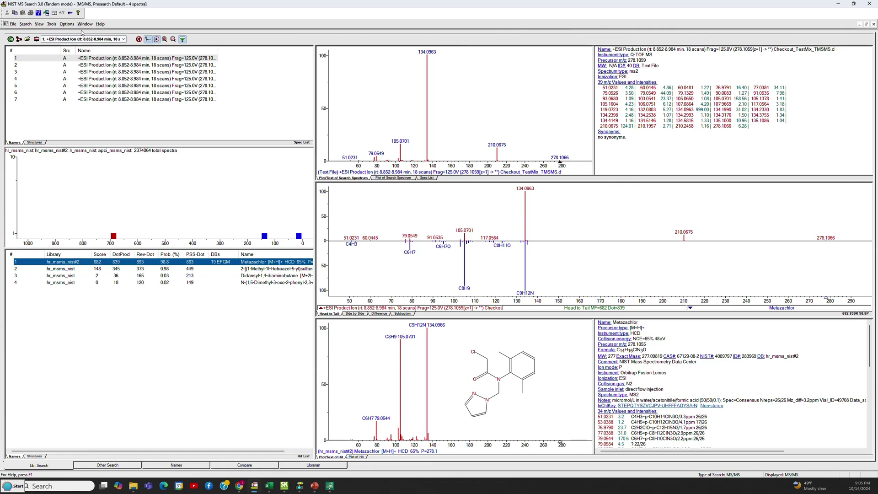
In Library Search Options, try HiRes NoPrecursor, then set the search type to Similarity, MS/MS Hybrid.
{"action": "left_click", "coordinate": [37, 39]}
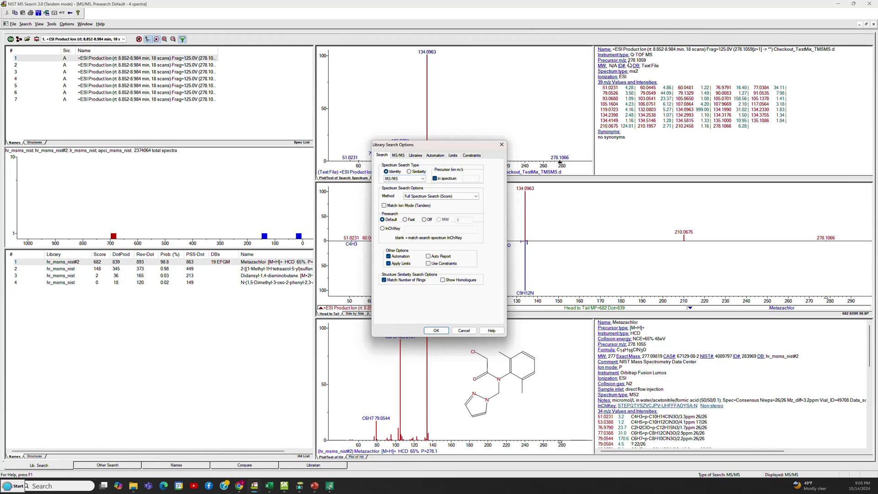
{"action": "left_click", "coordinate": [420, 178]}
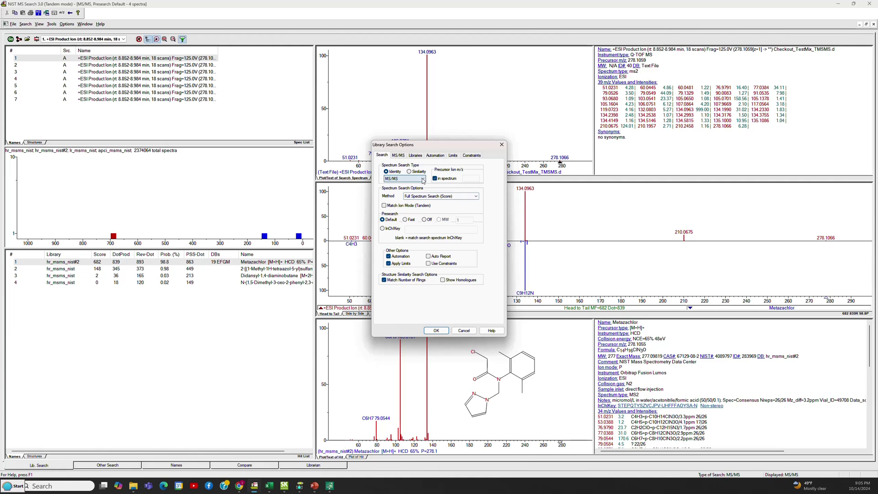
{"action": "left_click", "coordinate": [404, 191]}
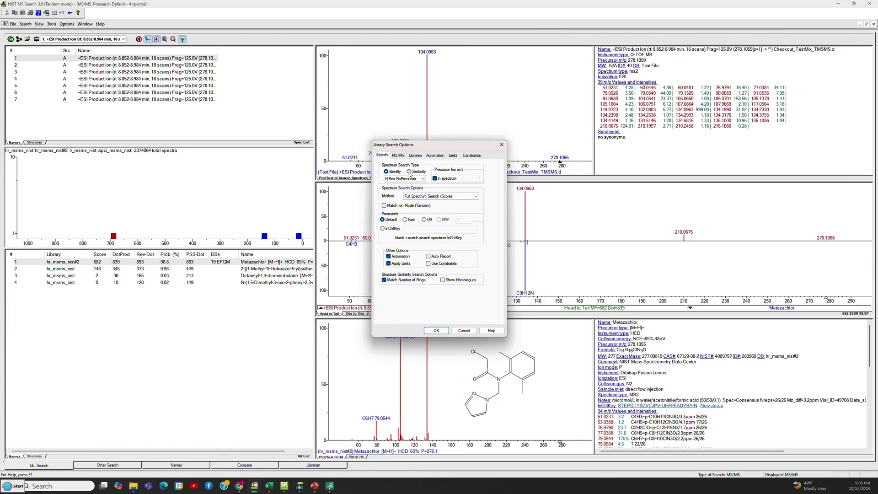
{"action": "left_click", "coordinate": [409, 172]}
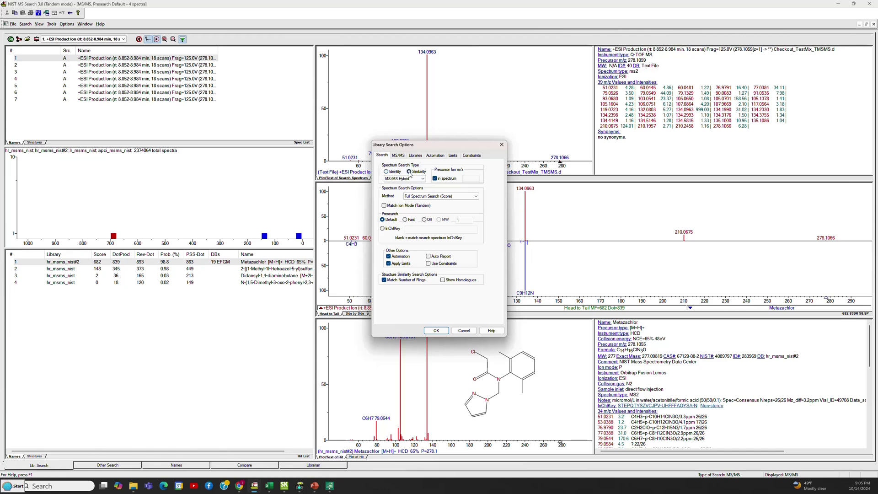